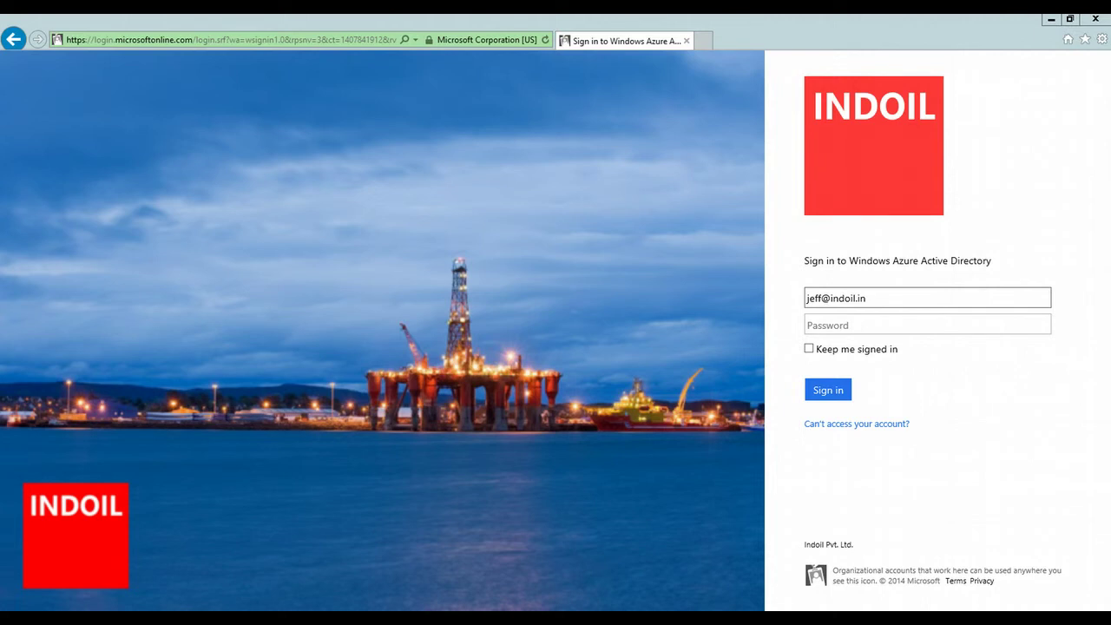
Step: Sign in with the account password to reach the applications page with 14 apps
{"action": "left_click", "coordinate": [842, 323]}
{"action": "type", "text": "password"}
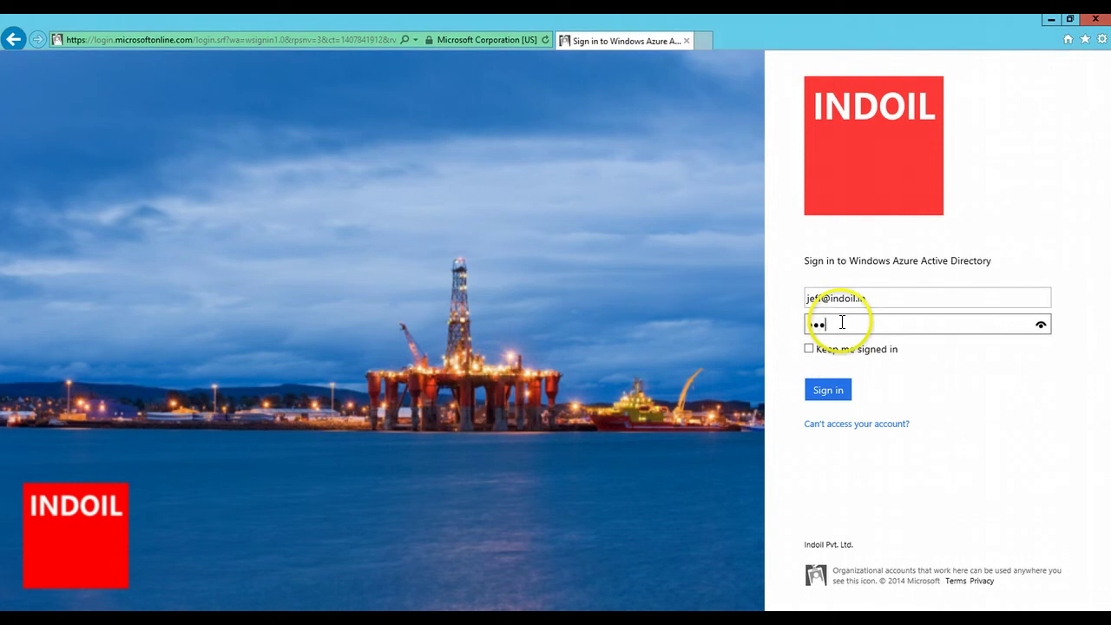
{"action": "key", "text": "Return"}
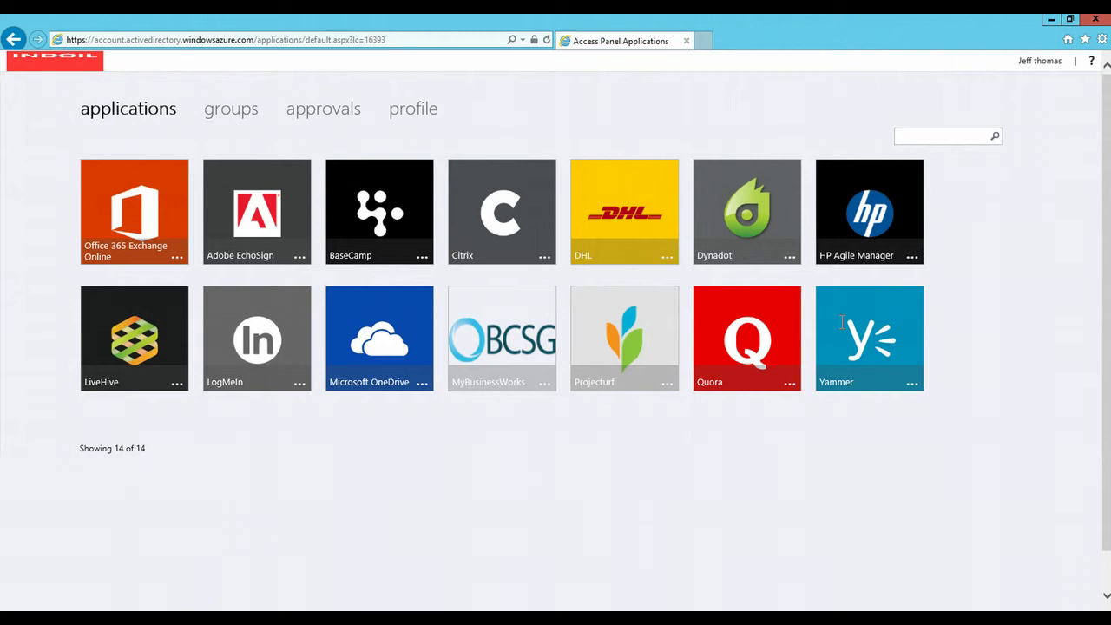
Step: Start a new self-service group with the display name 'Sales'
{"action": "left_click", "coordinate": [248, 119]}
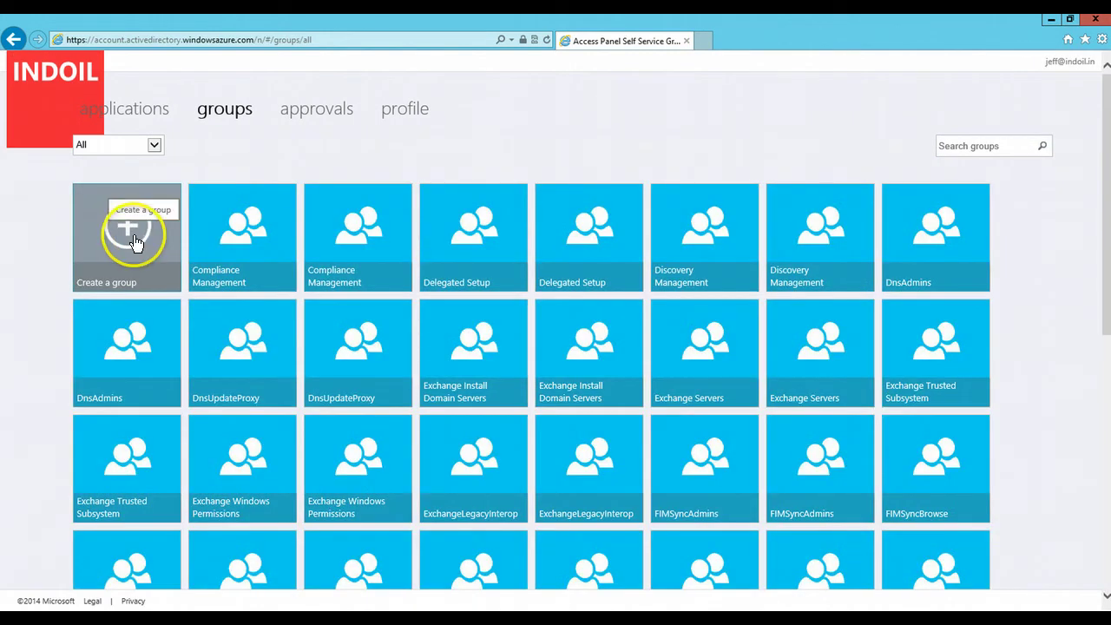
{"action": "left_click", "coordinate": [133, 236]}
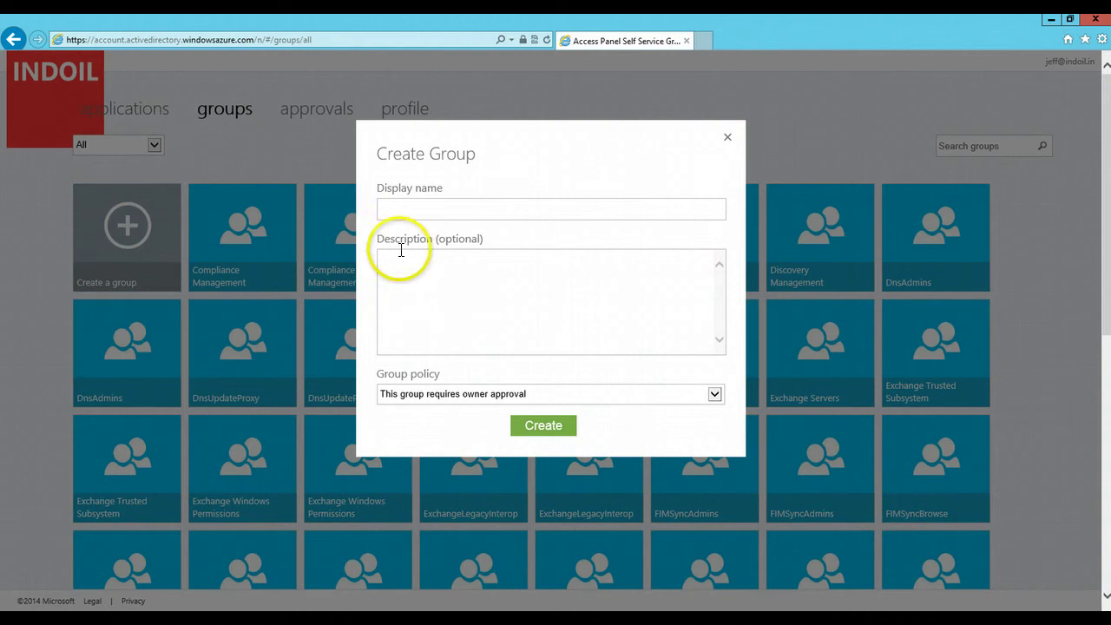
{"action": "left_click", "coordinate": [446, 201]}
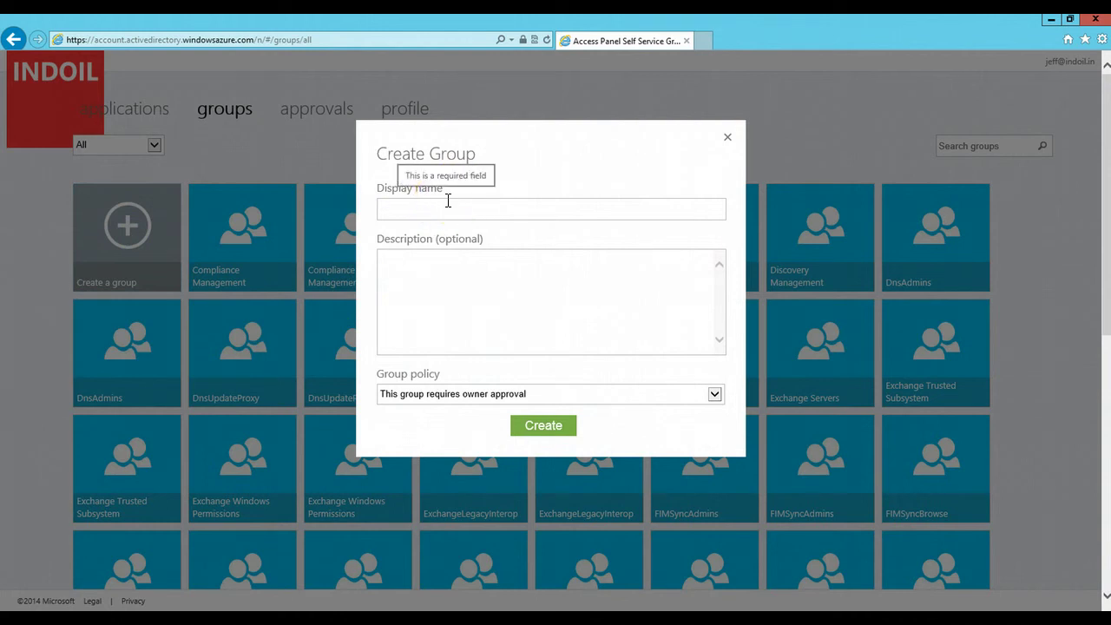
{"action": "left_click", "coordinate": [440, 202]}
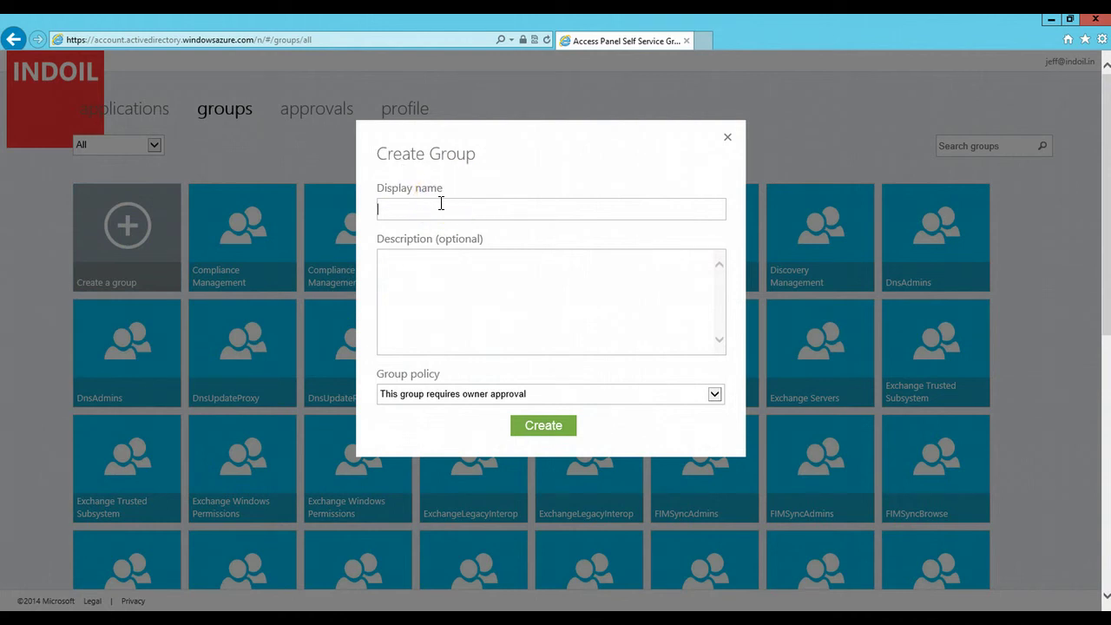
{"action": "type", "text": "Sales"}
Step: Describe the group as 'This group consists of all the users who are integral of the Sales team'
{"action": "left_click", "coordinate": [436, 258]}
{"action": "left_click", "coordinate": [434, 258]}
{"action": "type", "text": "This i"}
{"action": "key", "text": "BackSpace"}
{"action": "type", "text": "group consiste"}
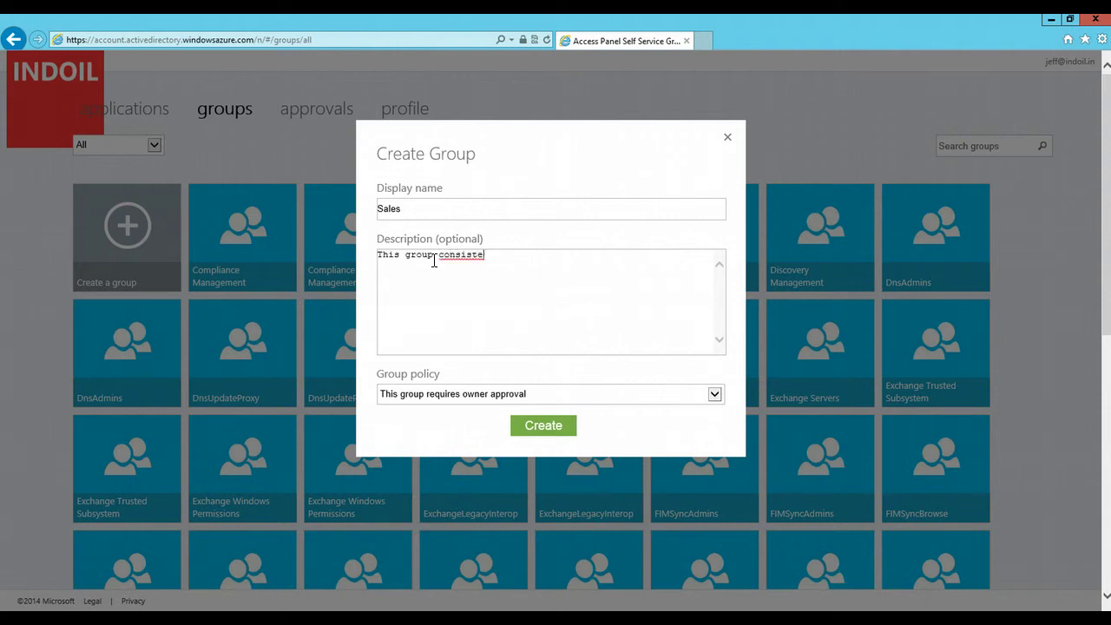
{"action": "key", "text": "BackSpace"}
{"action": "type", "text": "s of all the users who are i"}
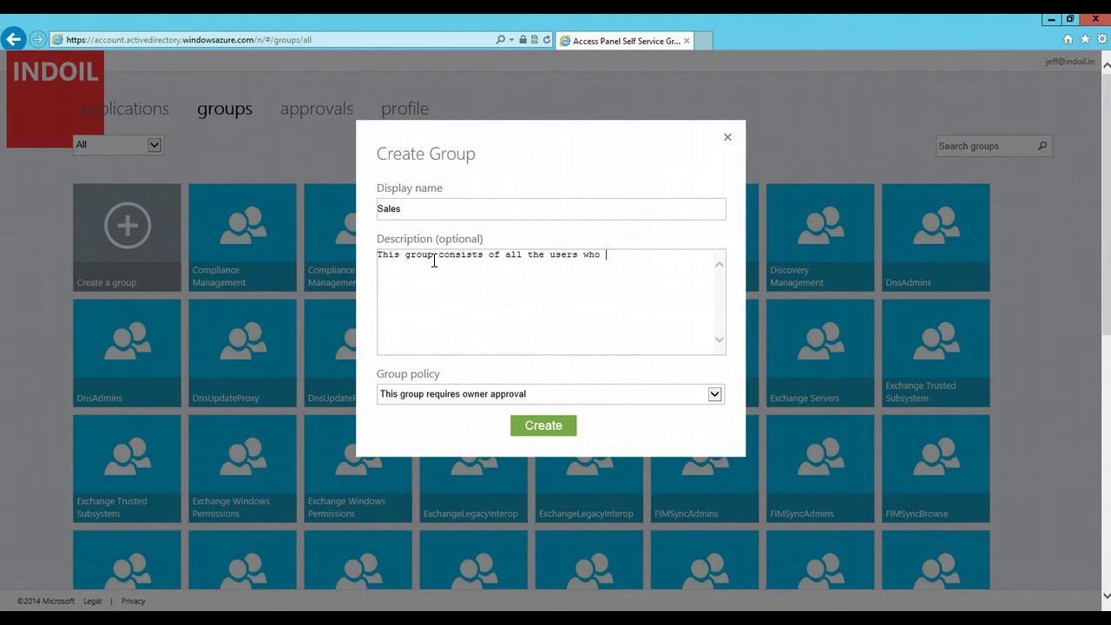
{"action": "type", "text": "ntegral of the Sales"}
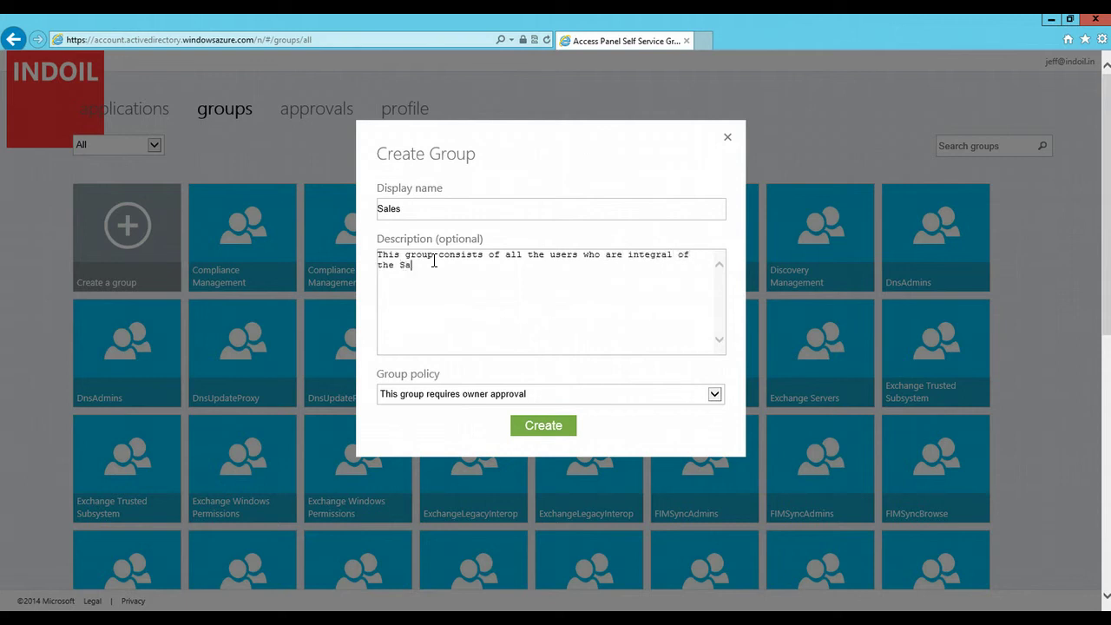
{"action": "type", "text": " team"}
Step: Set the Sales group policy to require owner approval and create the group
{"action": "left_click", "coordinate": [712, 396]}
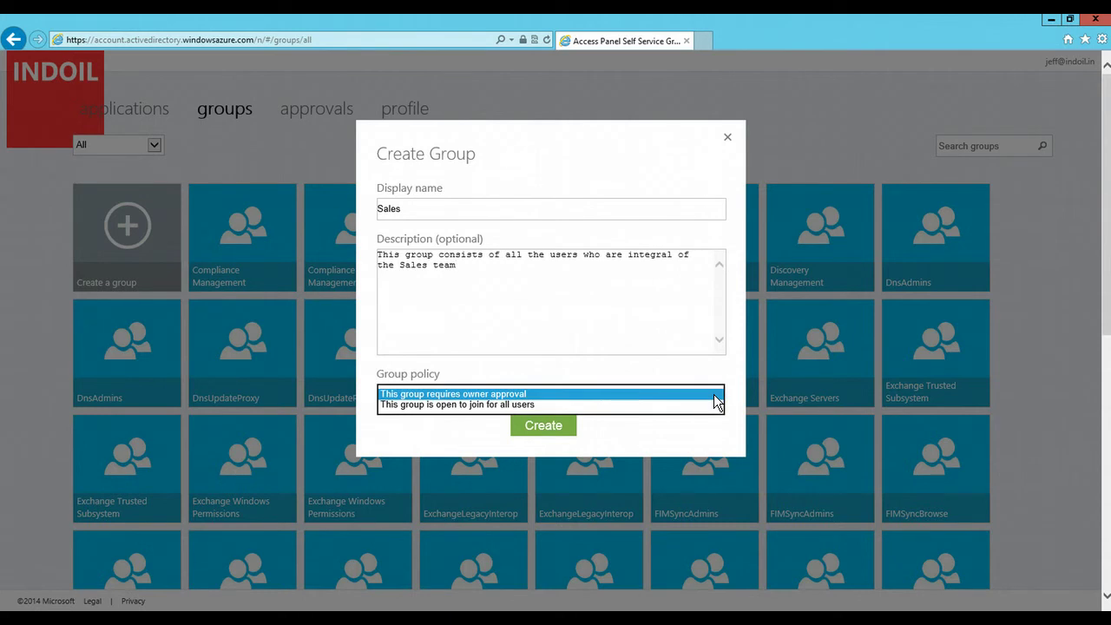
{"action": "left_click", "coordinate": [554, 405]}
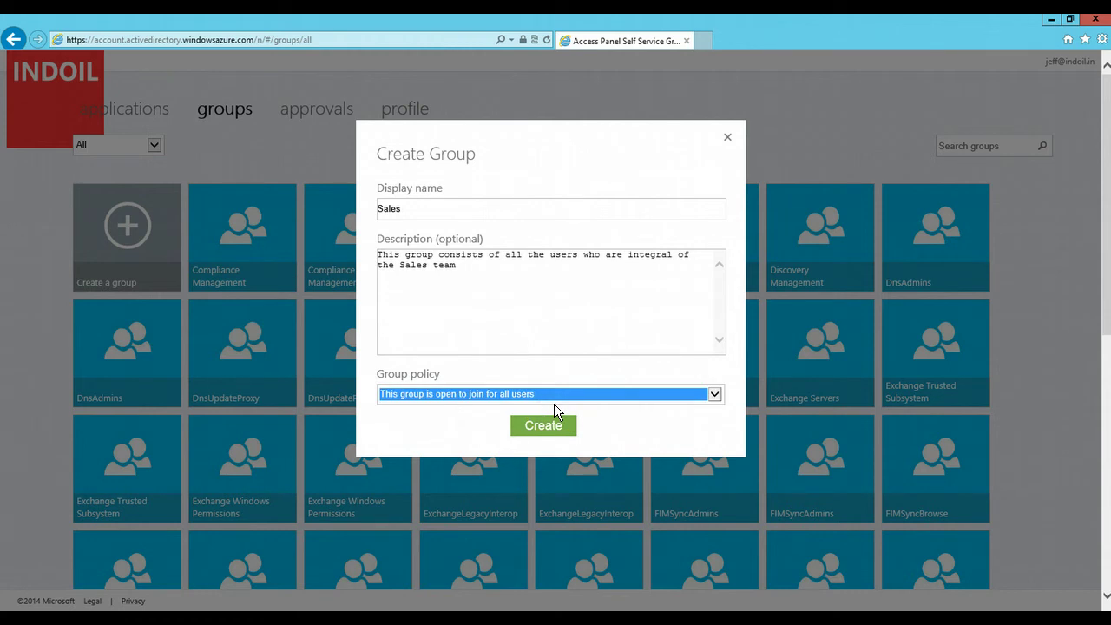
{"action": "left_click", "coordinate": [712, 395]}
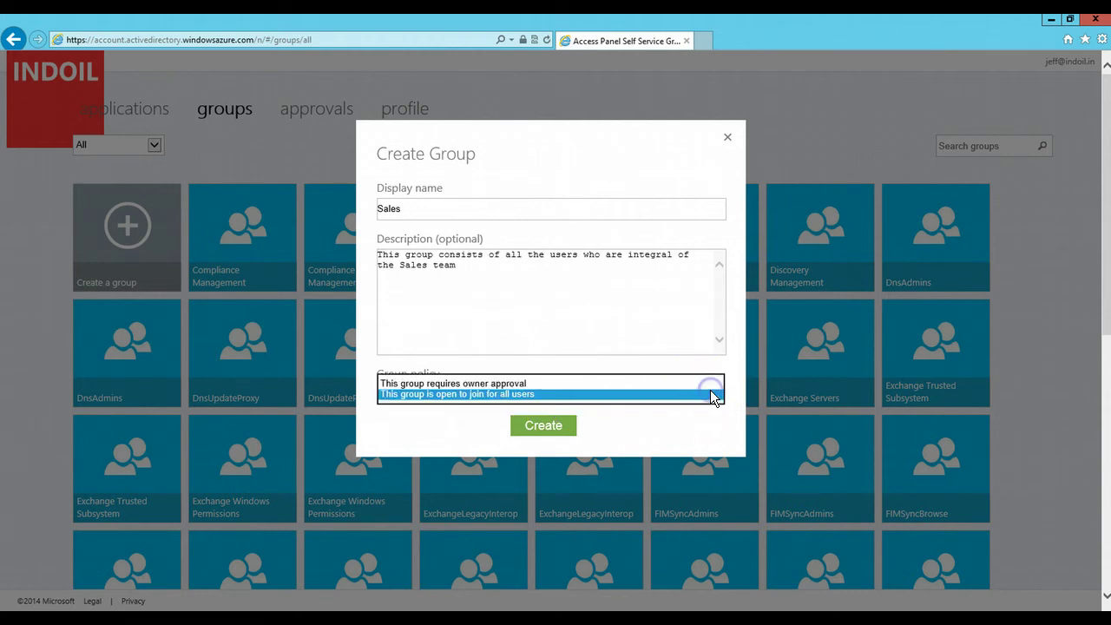
{"action": "left_click", "coordinate": [664, 383]}
{"action": "left_click", "coordinate": [566, 427]}
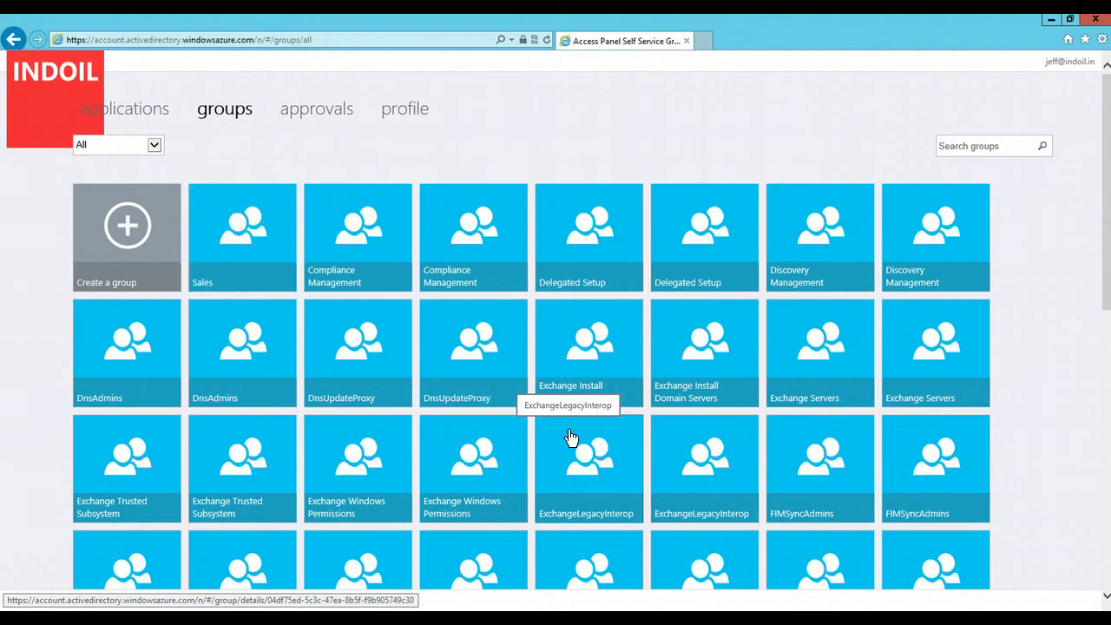
Step: Add a user found by name search to the Sales group, bringing it to 2 members
{"action": "left_click", "coordinate": [250, 236]}
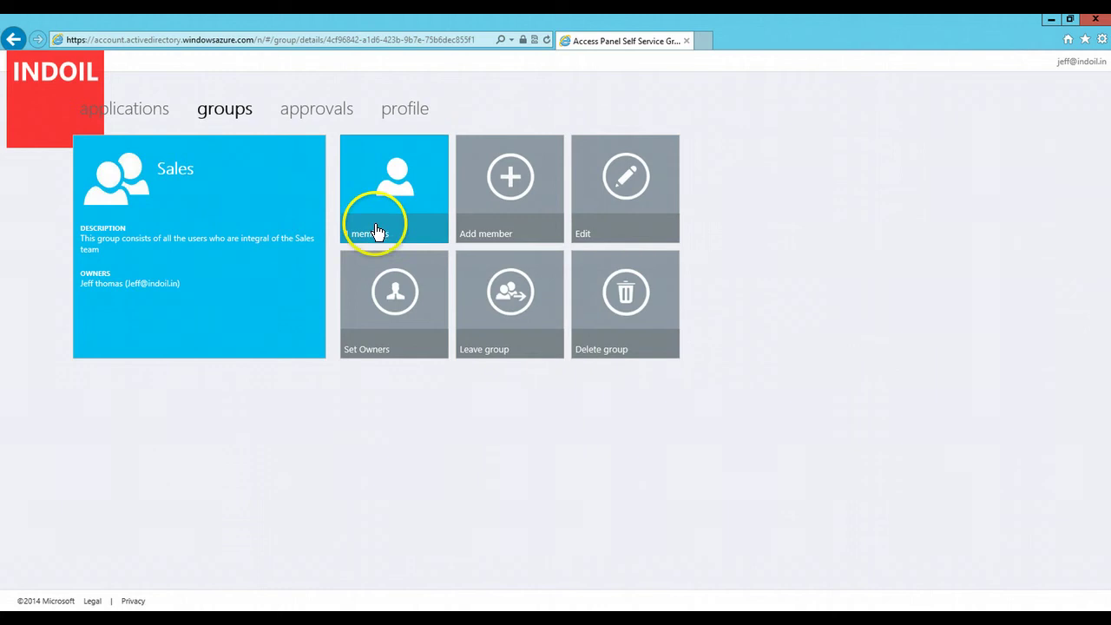
{"action": "left_click", "coordinate": [518, 197]}
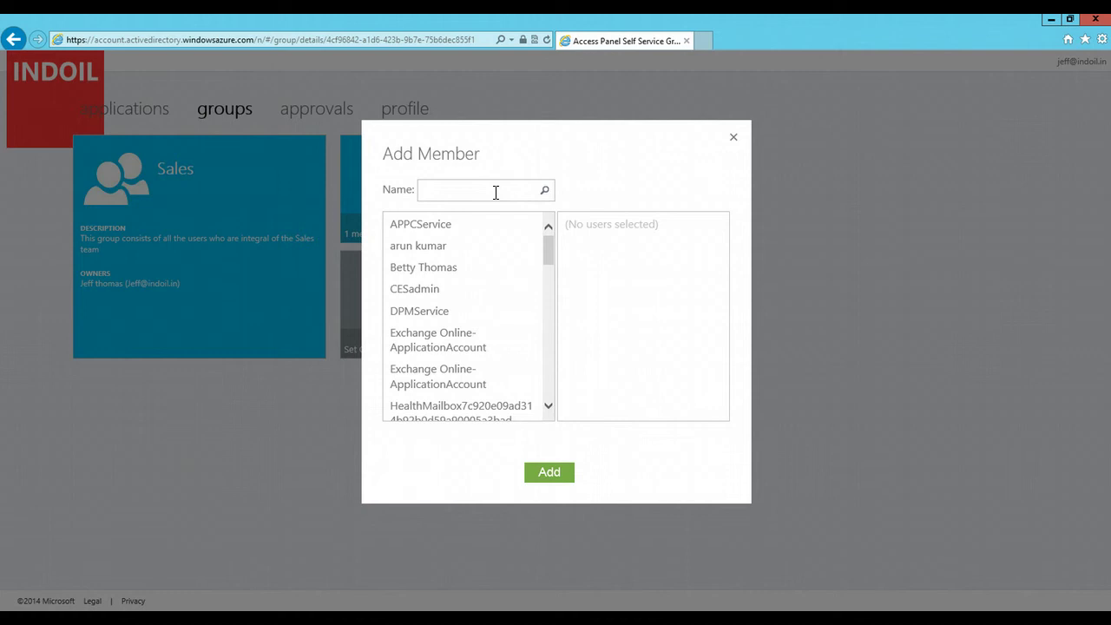
{"action": "left_click", "coordinate": [496, 192]}
{"action": "type", "text": "joh"}
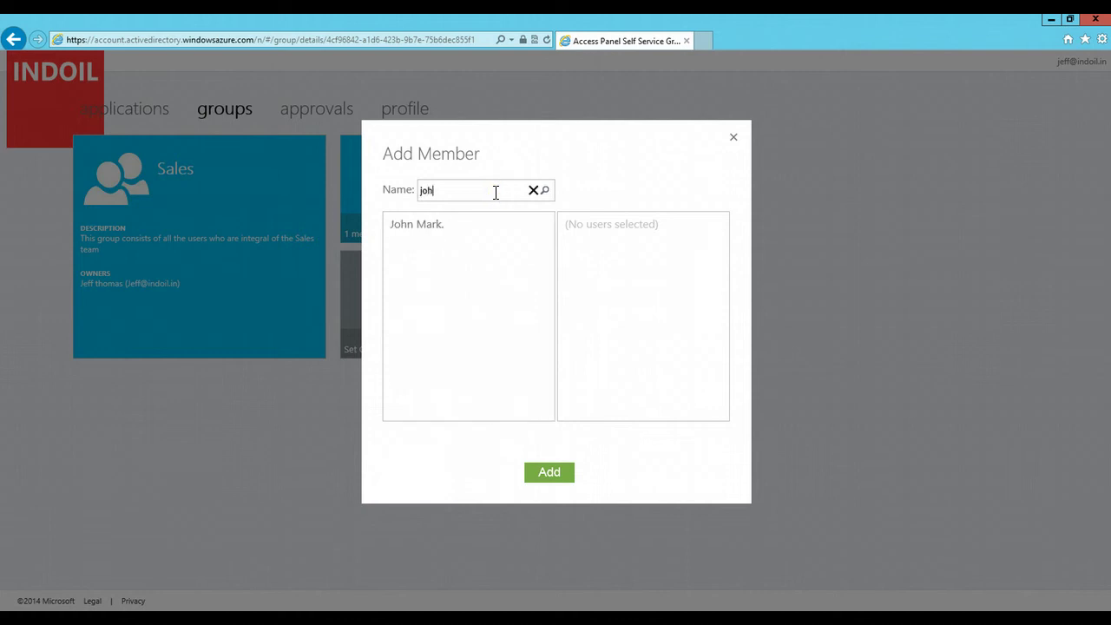
{"action": "type", "text": "n"}
{"action": "left_click", "coordinate": [442, 223]}
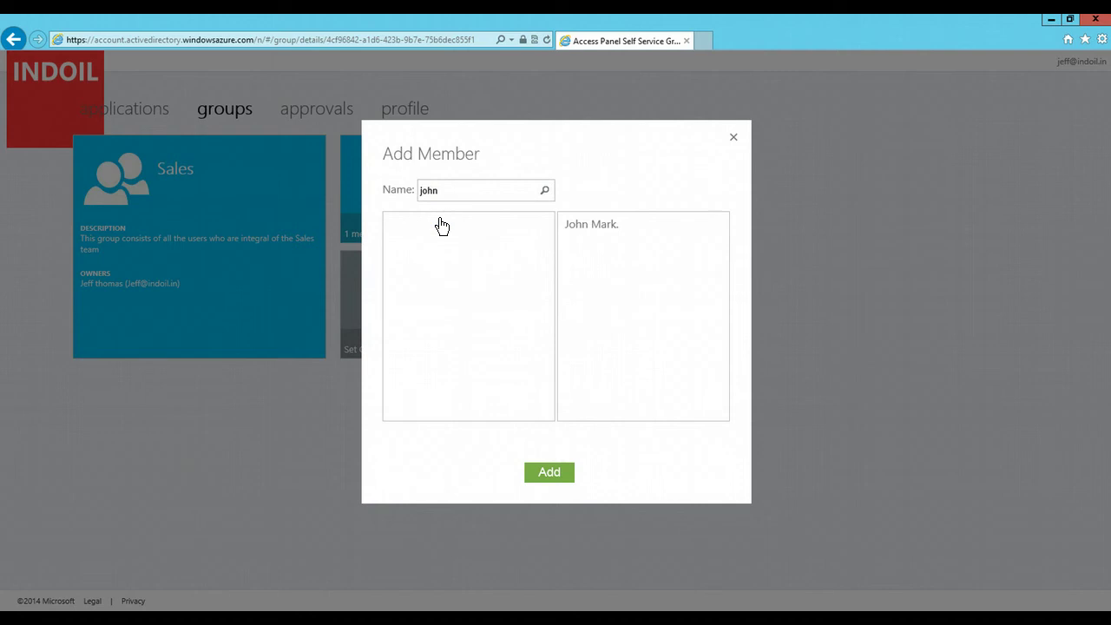
{"action": "left_click", "coordinate": [585, 244]}
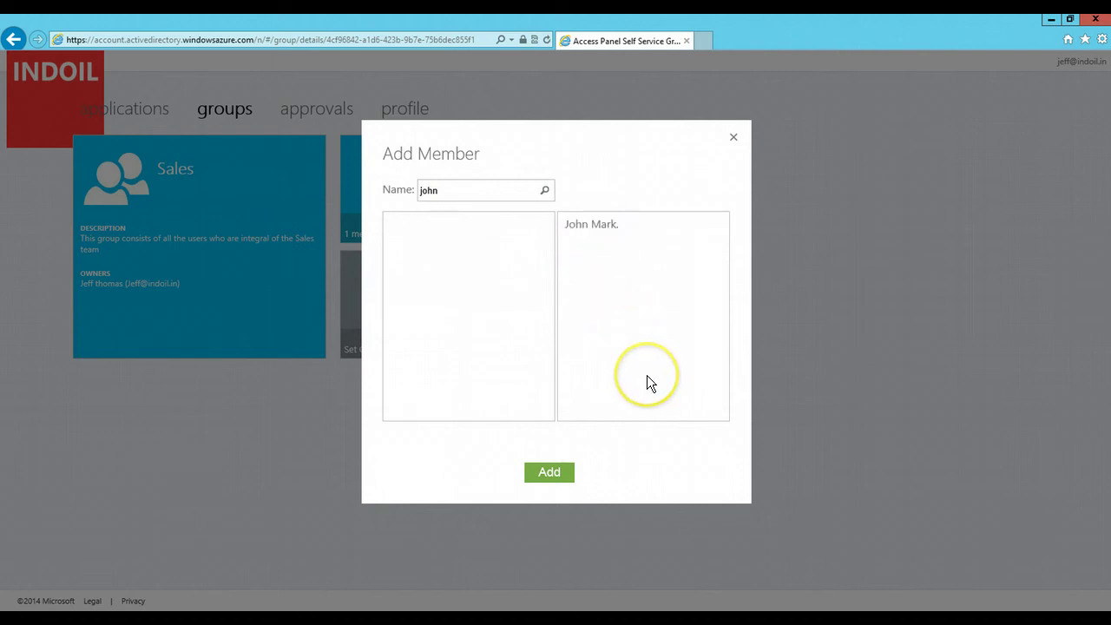
{"action": "left_click", "coordinate": [550, 476]}
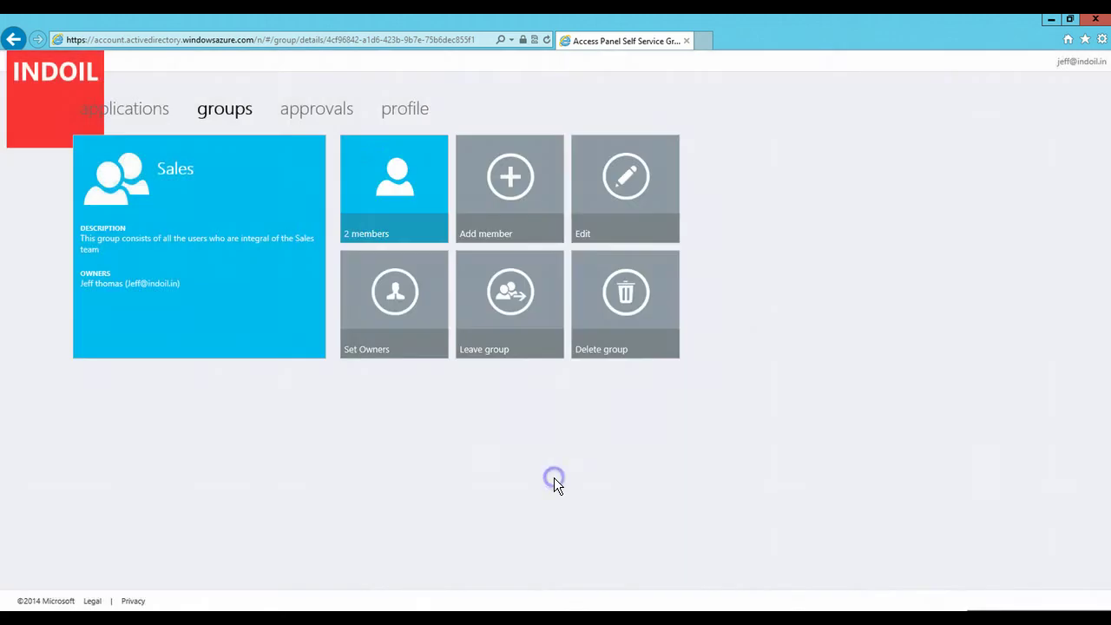
{"action": "left_click", "coordinate": [402, 146]}
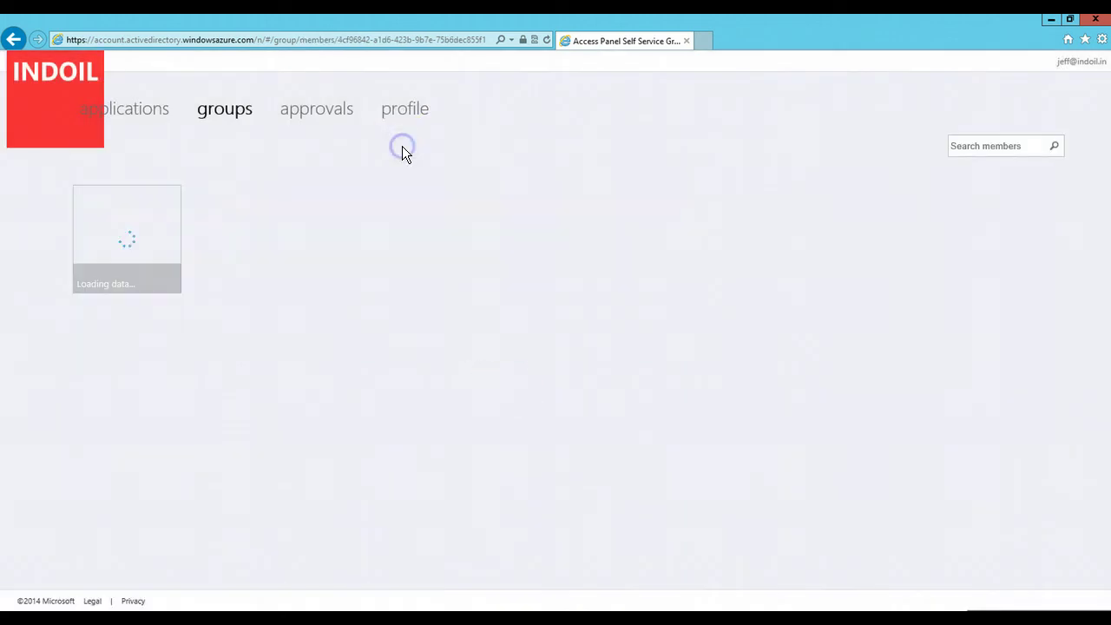
{"action": "left_click", "coordinate": [349, 231]}
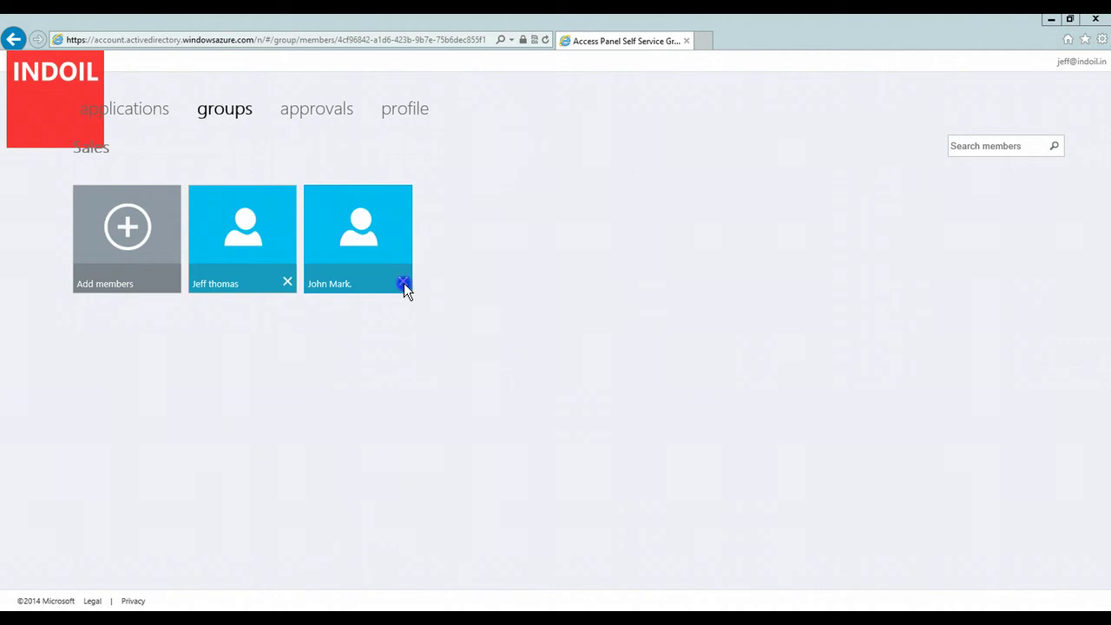
{"action": "left_click", "coordinate": [404, 283]}
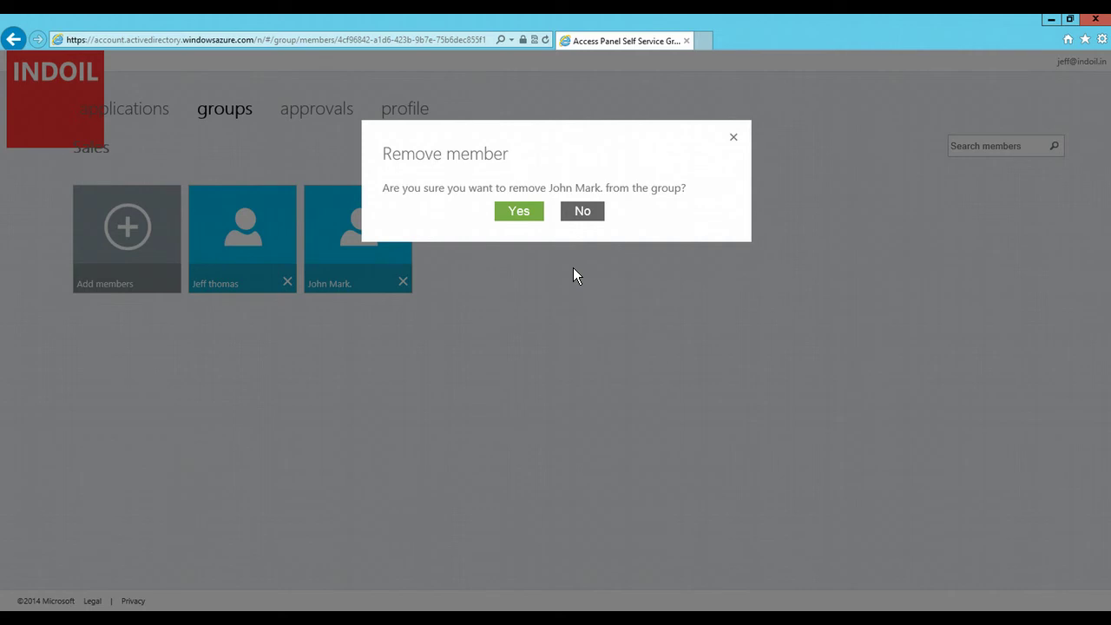
{"action": "left_click", "coordinate": [582, 211]}
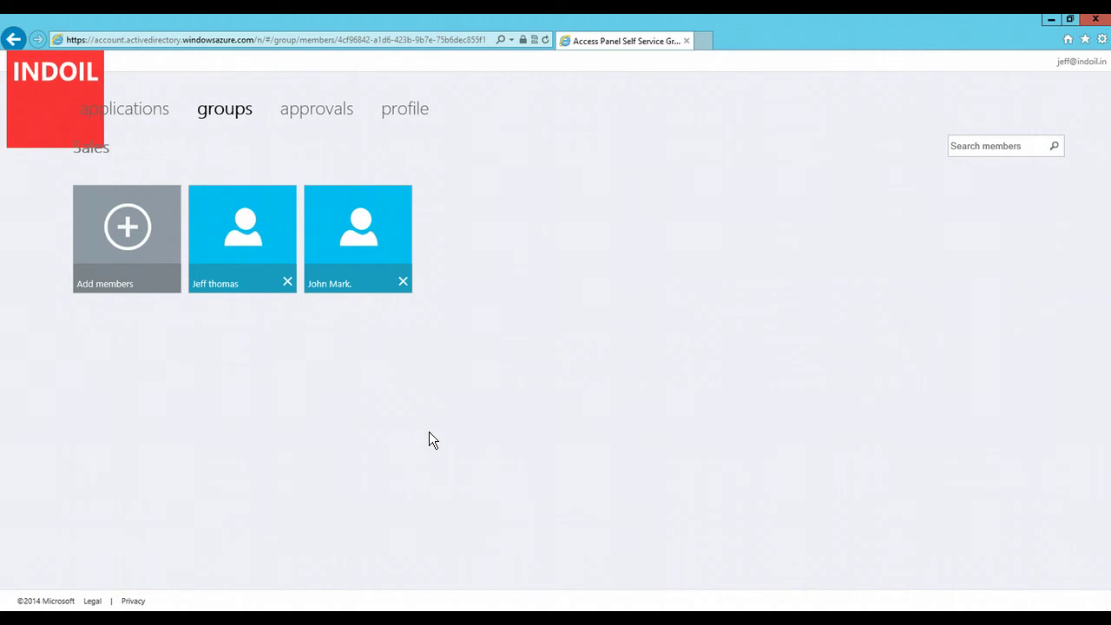
Step: Find the IT group by searching 'IT' and send a request to join it
{"action": "left_click", "coordinate": [222, 113]}
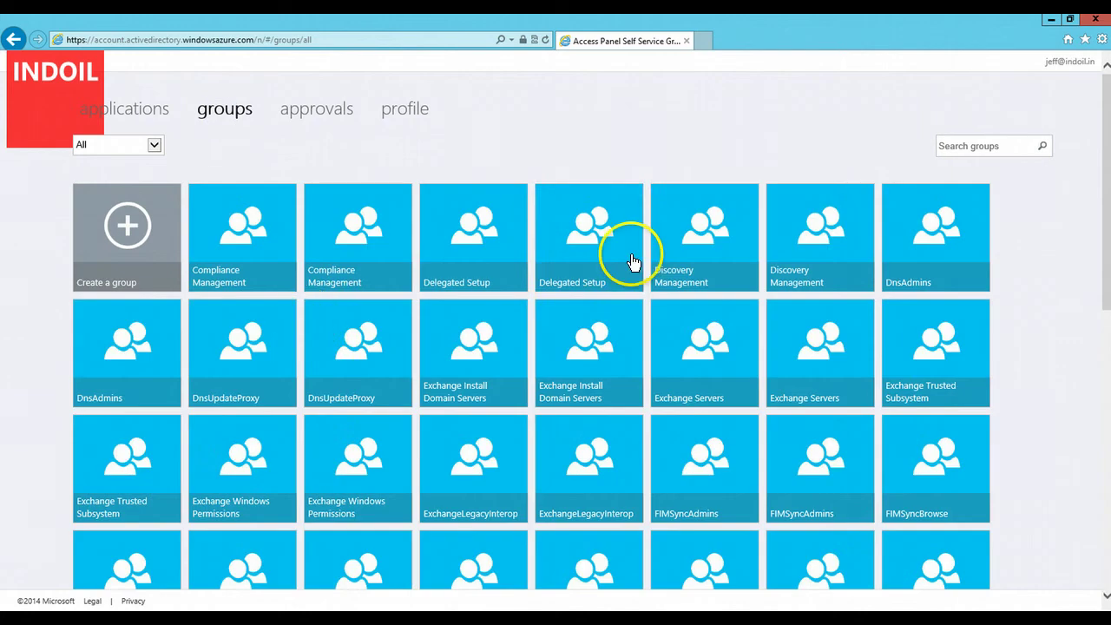
{"action": "left_click", "coordinate": [968, 150]}
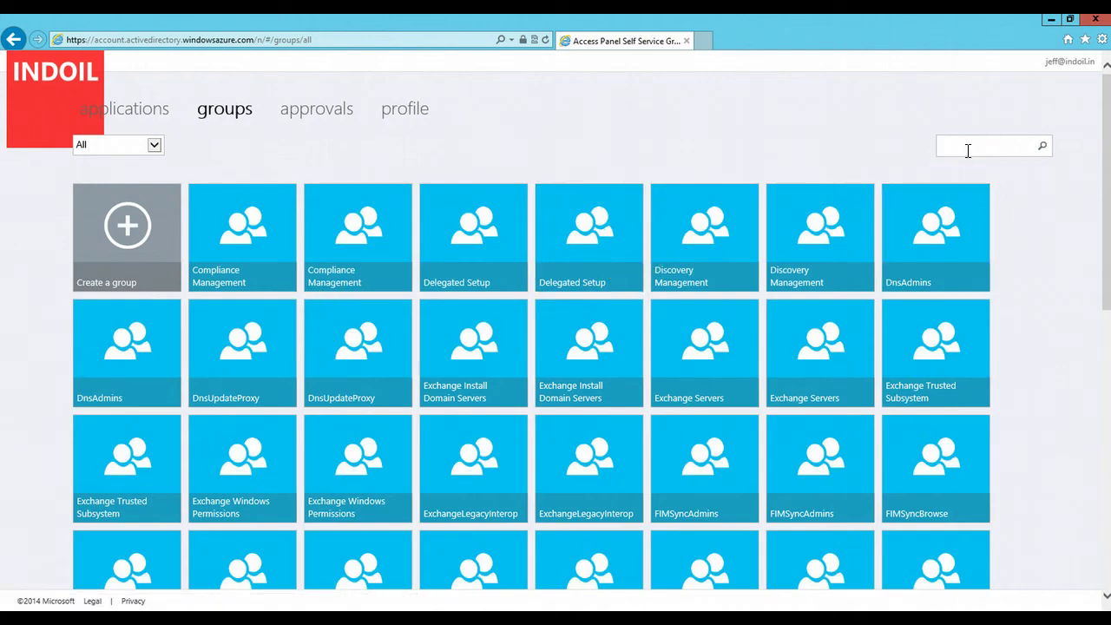
{"action": "type", "text": "IT"}
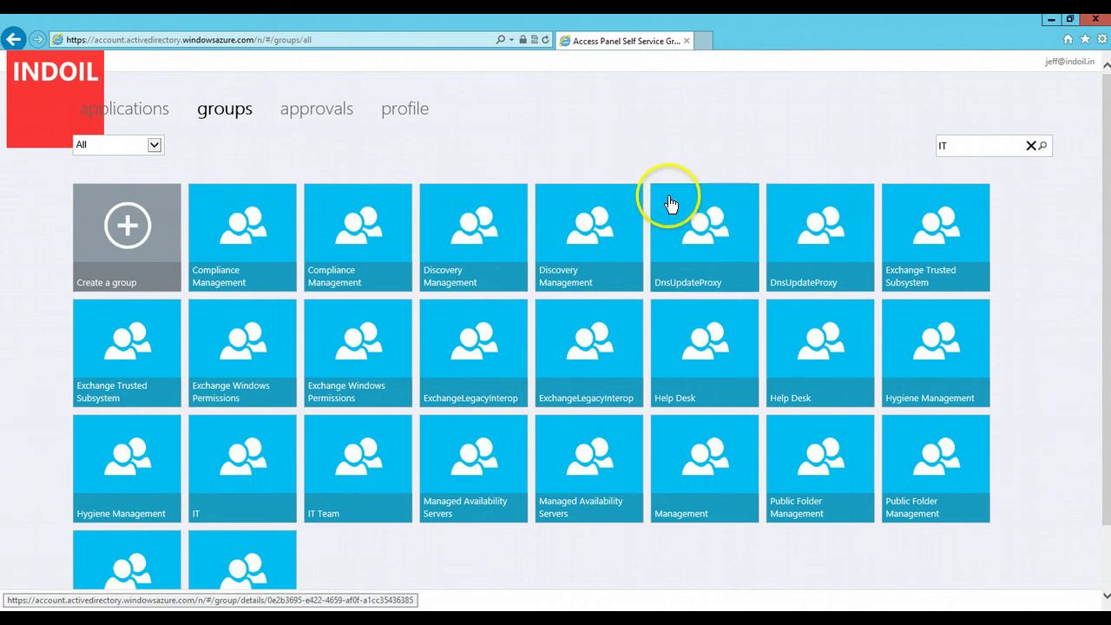
{"action": "left_click", "coordinate": [235, 448]}
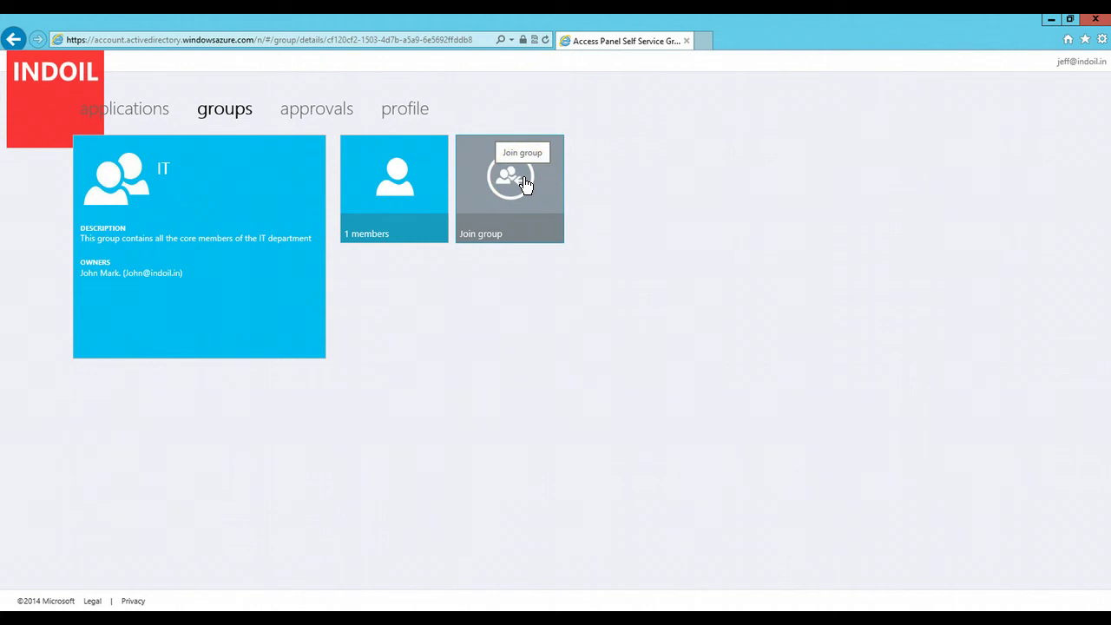
{"action": "left_click", "coordinate": [525, 182]}
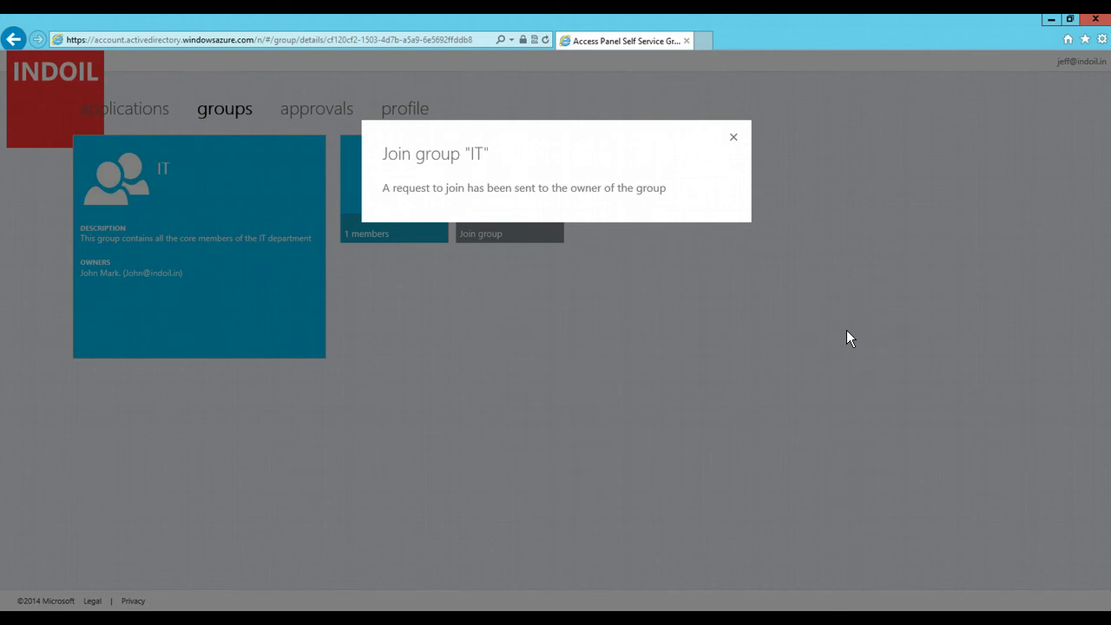
{"action": "left_click", "coordinate": [735, 139]}
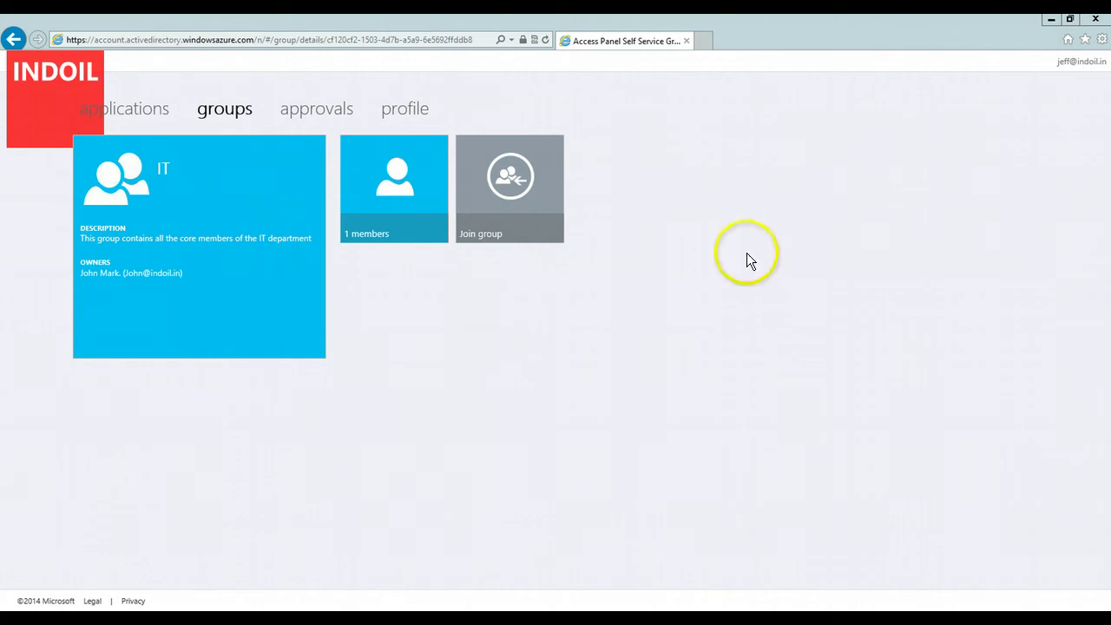
Step: Sign out and sign back in with the IT group owner's e-mail and password
{"action": "left_click", "coordinate": [1086, 62]}
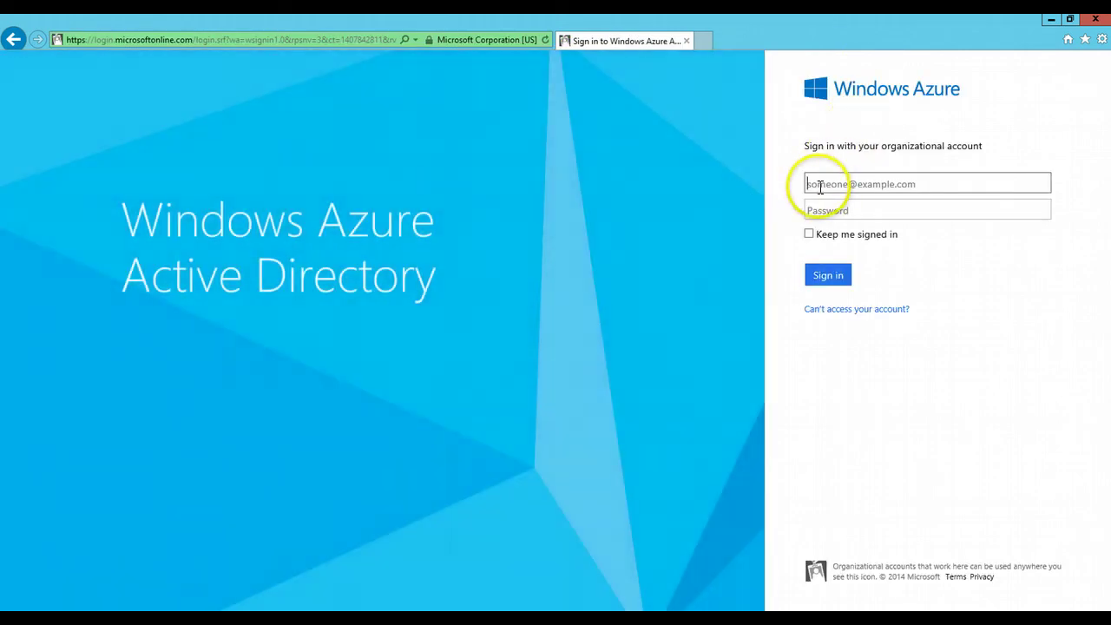
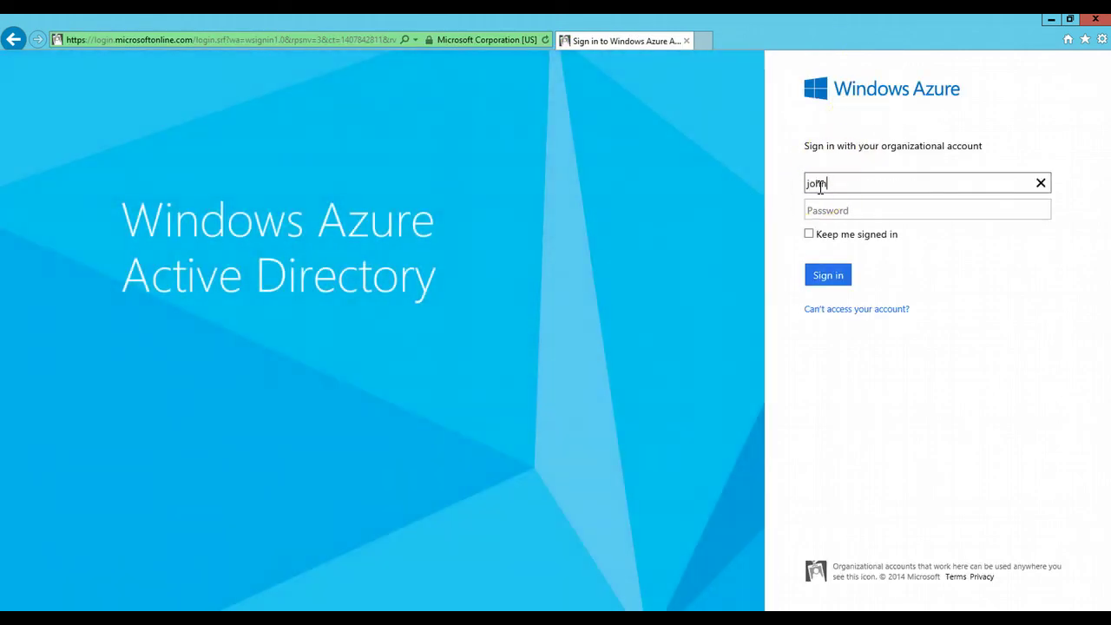
{"action": "key", "text": "Tab"}
{"action": "type", "text": "•••••••"}
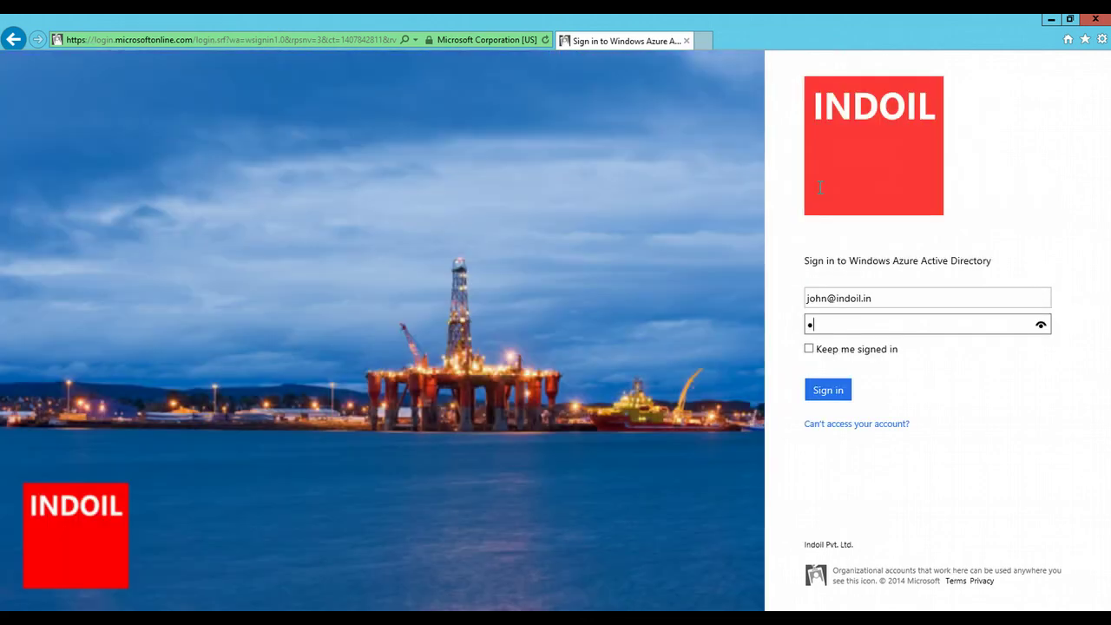
{"action": "key", "text": "Return"}
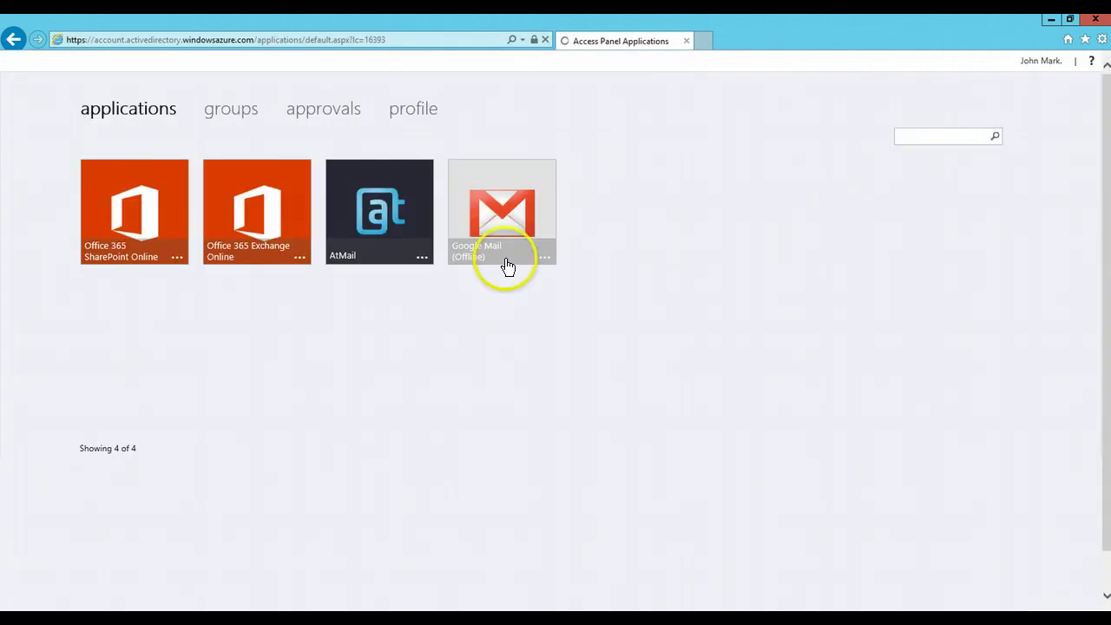
Step: Show the full list of all directory groups
{"action": "left_click", "coordinate": [238, 114]}
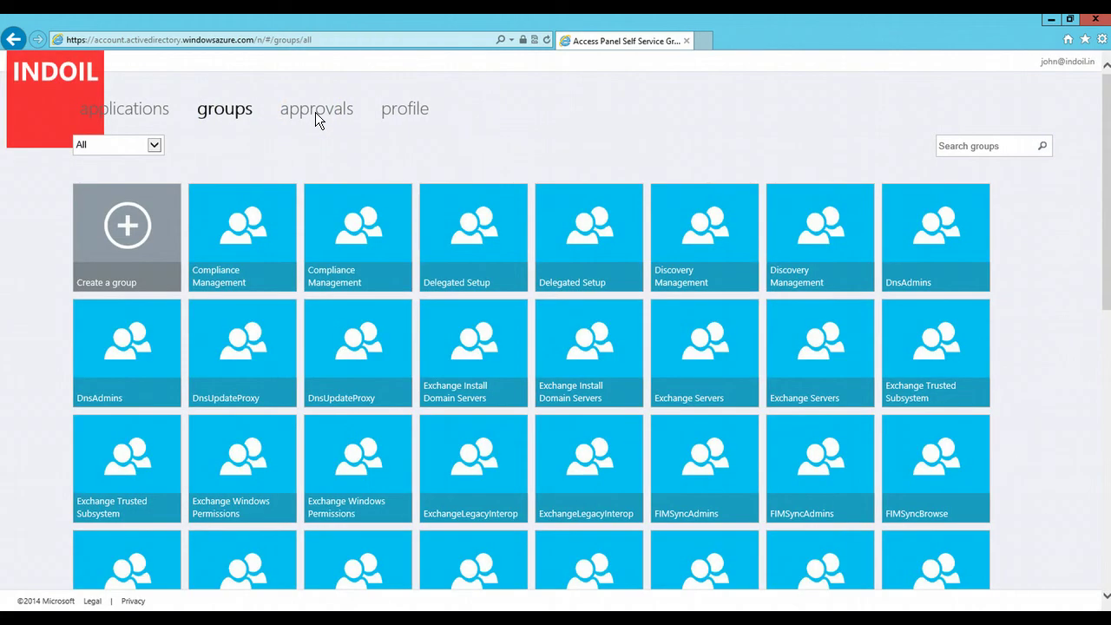
{"action": "left_click_drag", "start_coordinate": [1101, 224], "coordinate": [1101, 386]}
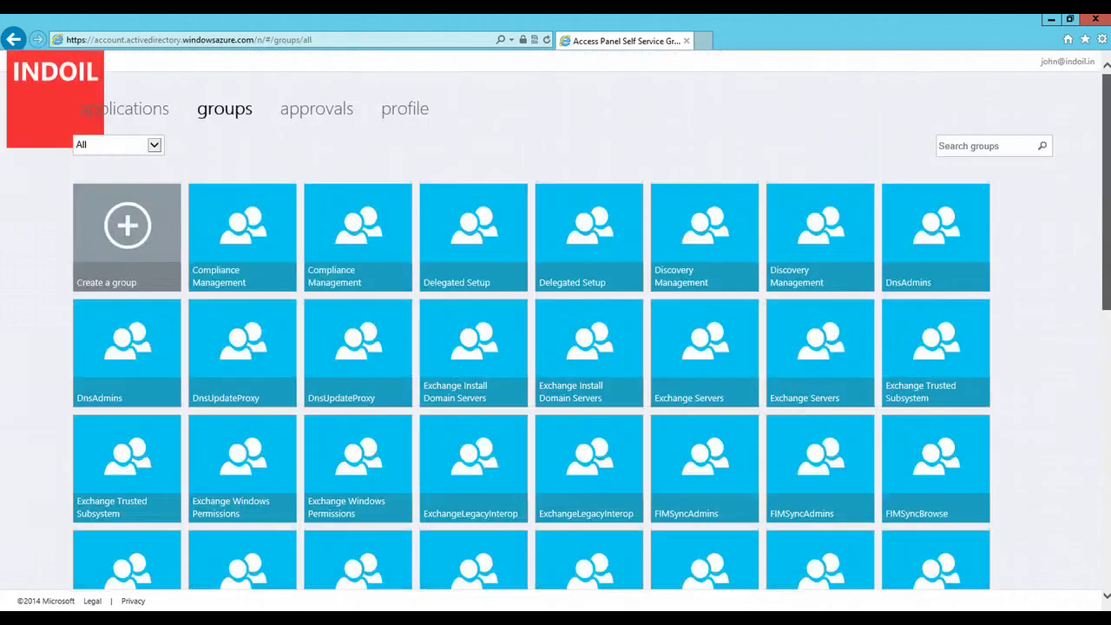
{"action": "scroll", "coordinate": [402, 134], "scroll_direction": "up", "scroll_amount": 5}
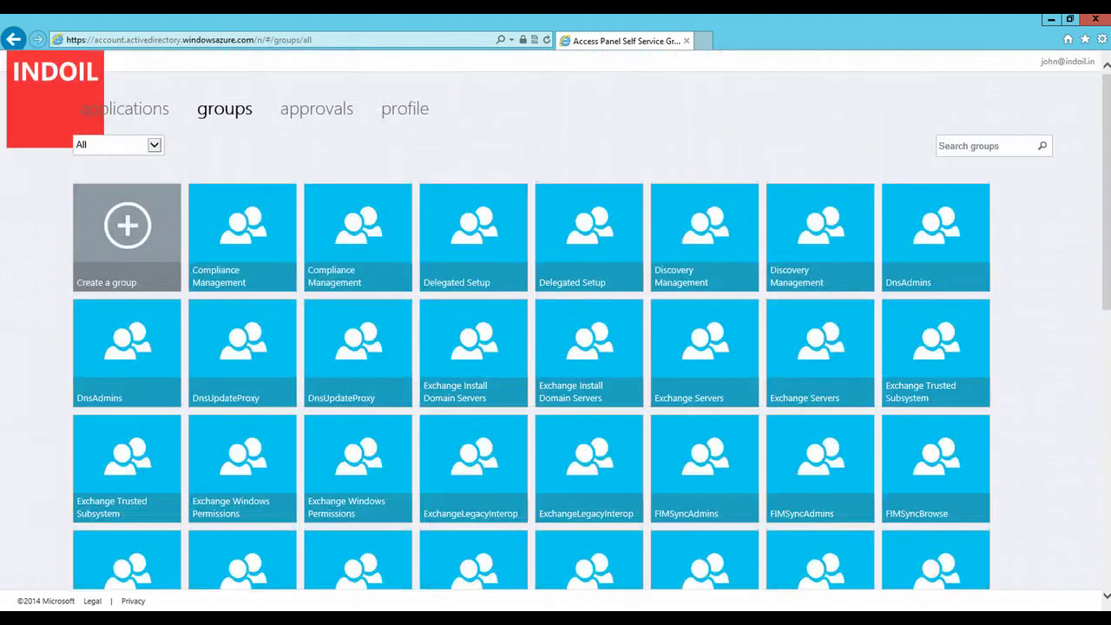
Step: Approve the pending request to join the IT group and return to the groups page
{"action": "left_click", "coordinate": [335, 112]}
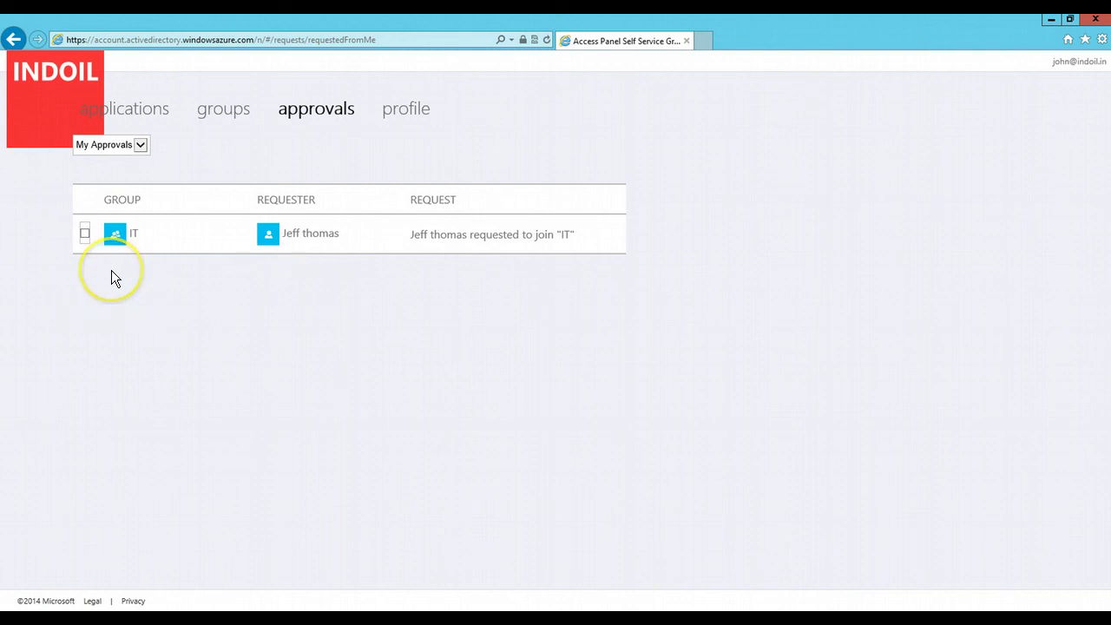
{"action": "left_click", "coordinate": [87, 233]}
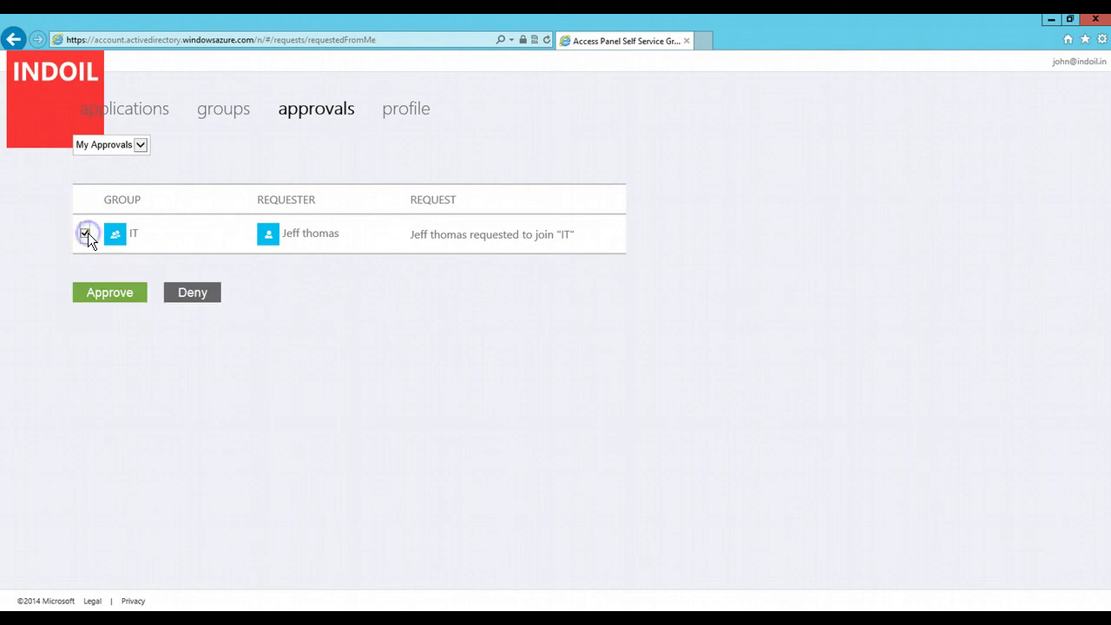
{"action": "left_click", "coordinate": [110, 295]}
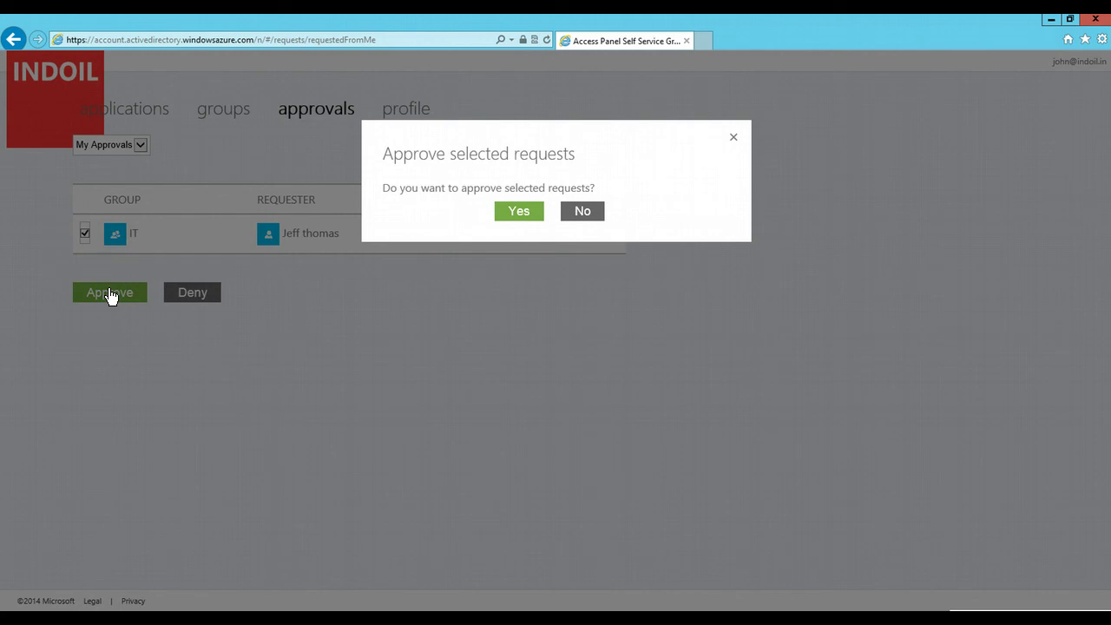
{"action": "left_click", "coordinate": [527, 215]}
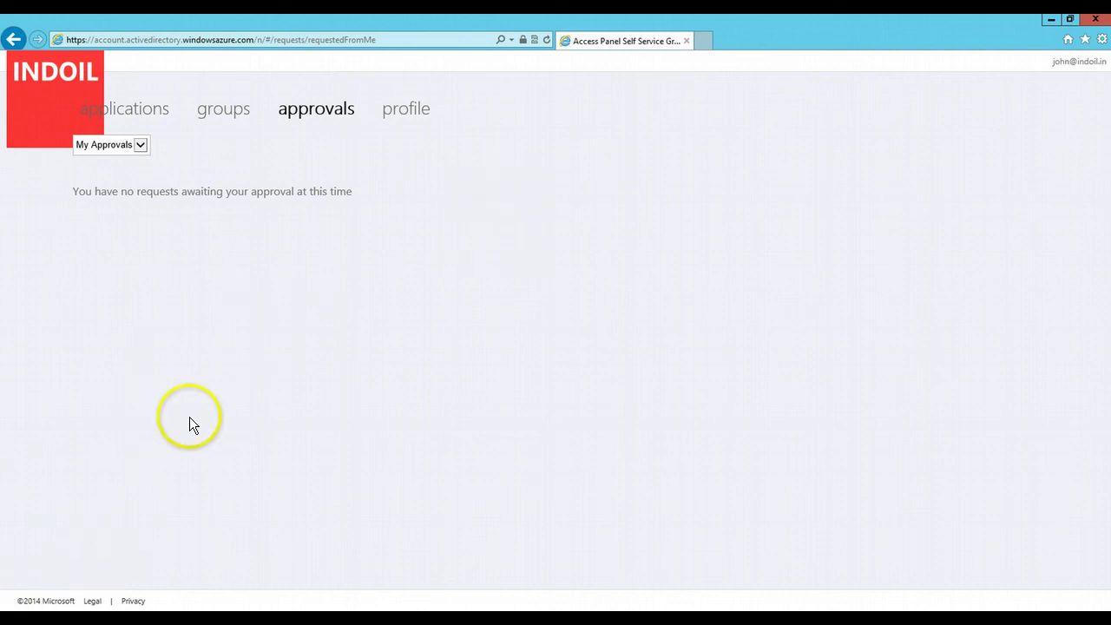
{"action": "left_click", "coordinate": [238, 104]}
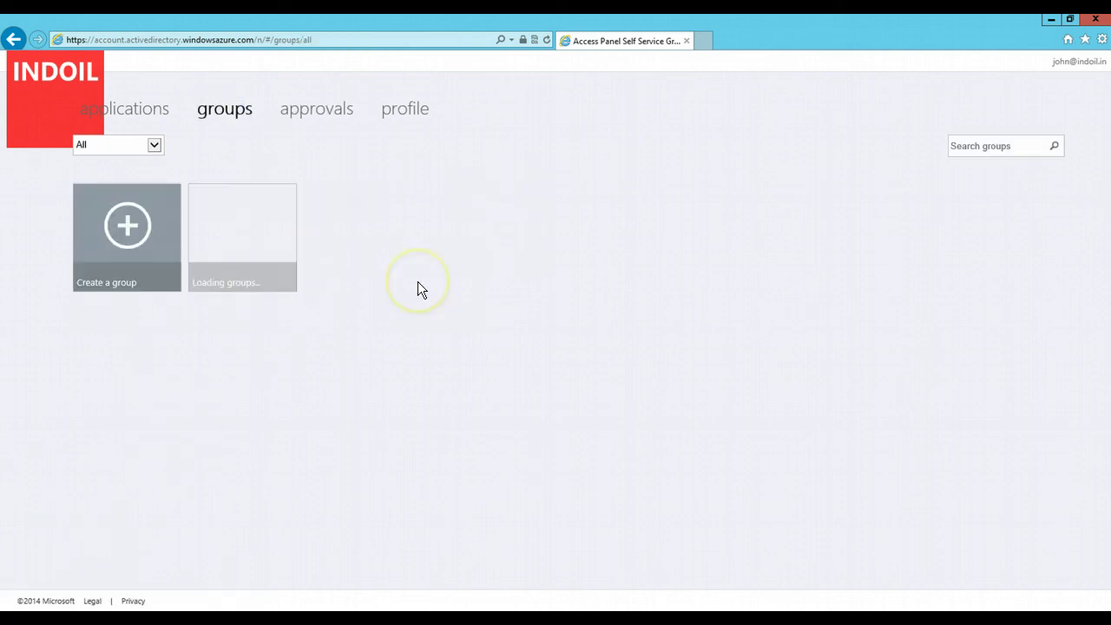